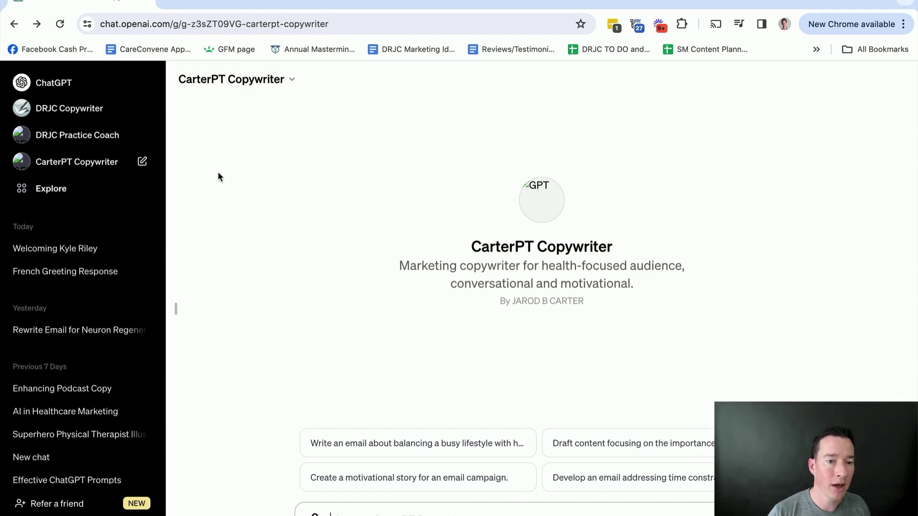
Start a new custom GPT named 'Practice Marketing Copywriter example'
click(55, 193)
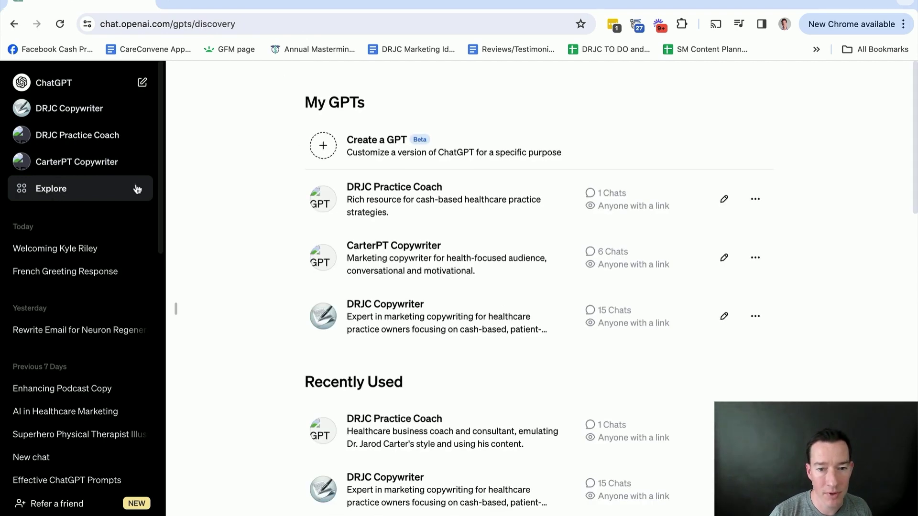
click(321, 148)
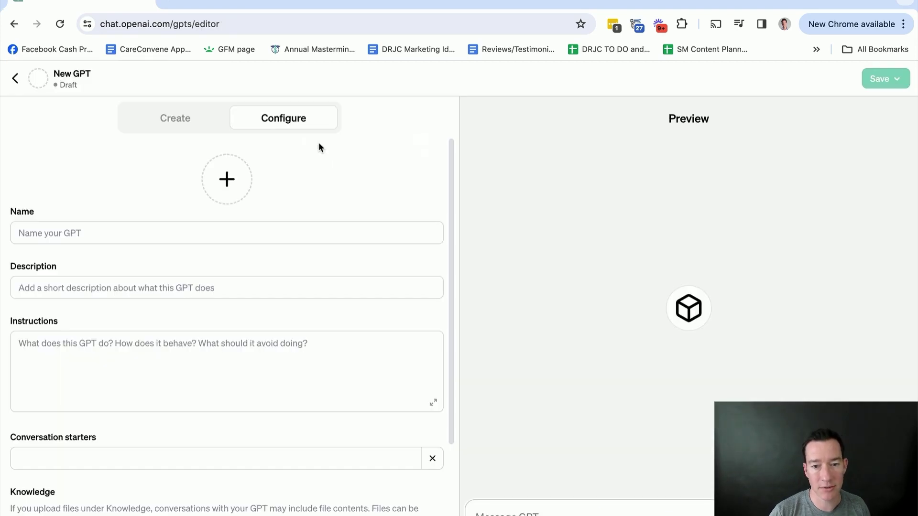
click(310, 229)
text(P)
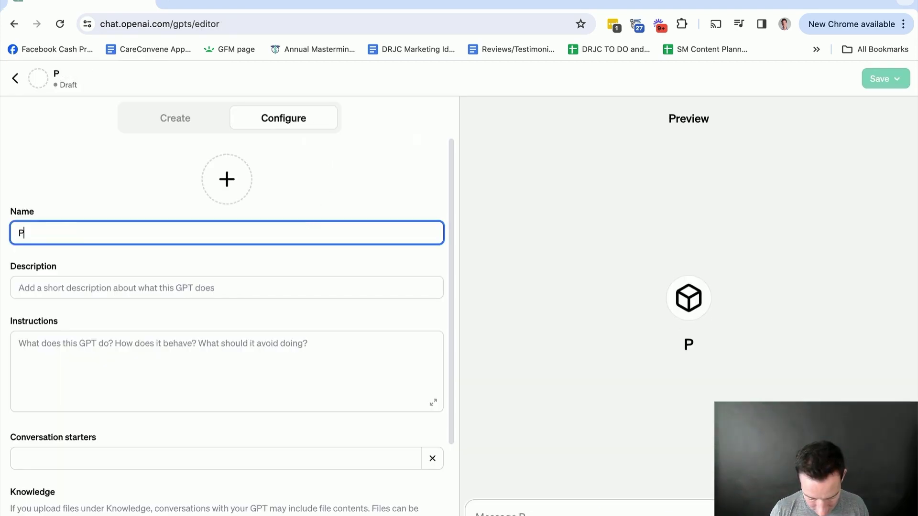
text(ractice Marketing)
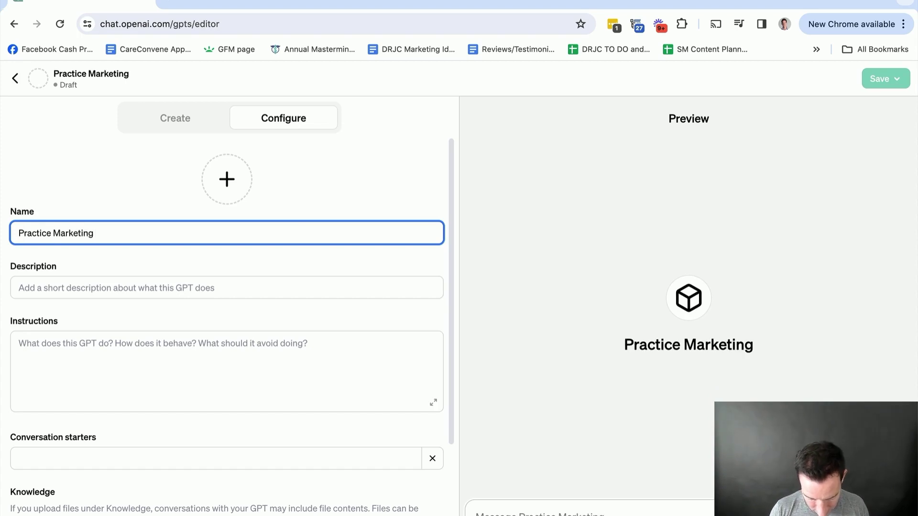
text( Copywriter example)
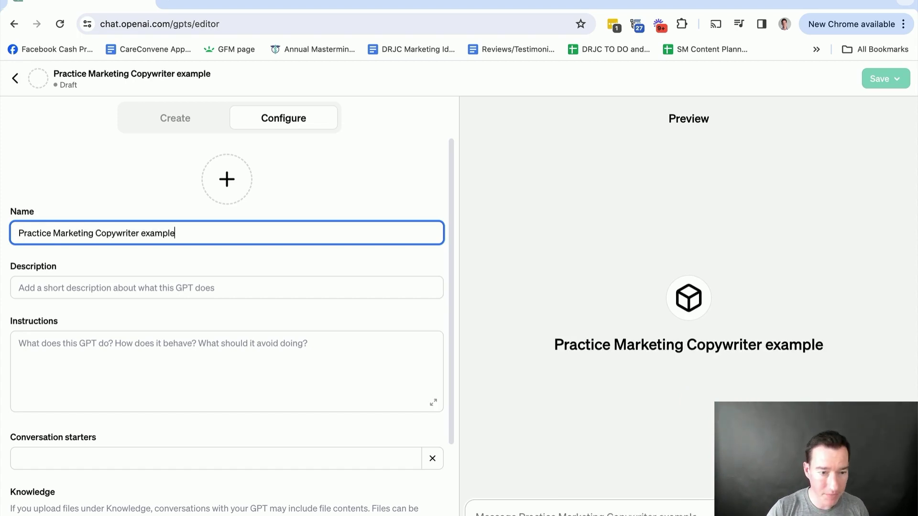
Give the GPT the description 'Write content for a private PT practice with cash-based patients'
click(269, 281)
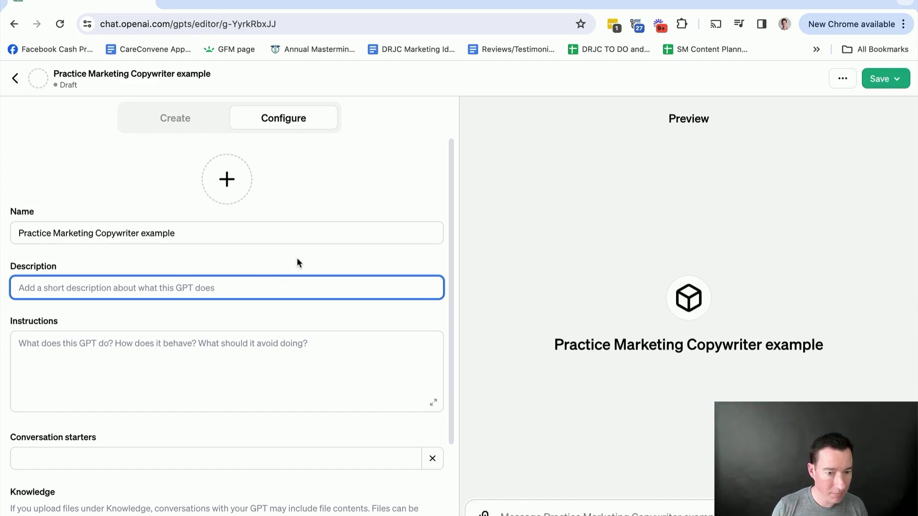
text(Write conten)
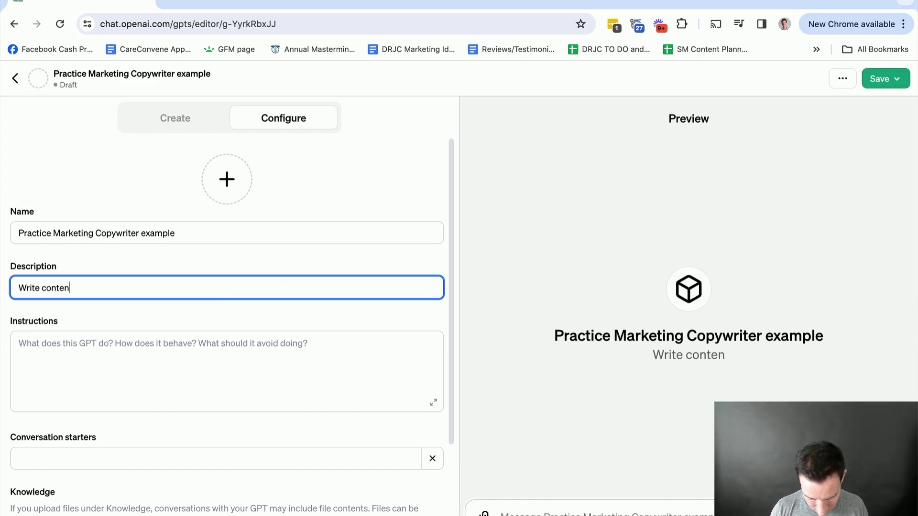
text(t for a private p)
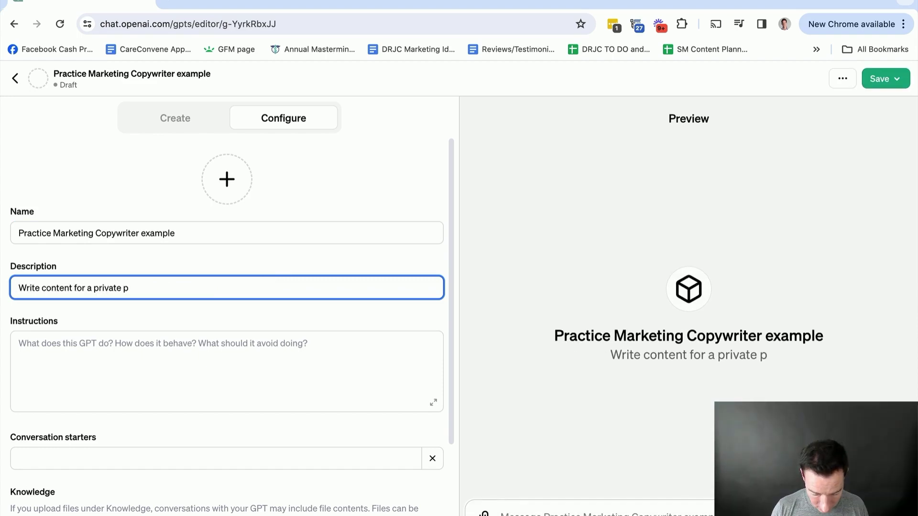
key(BackSpace)
text(PT )
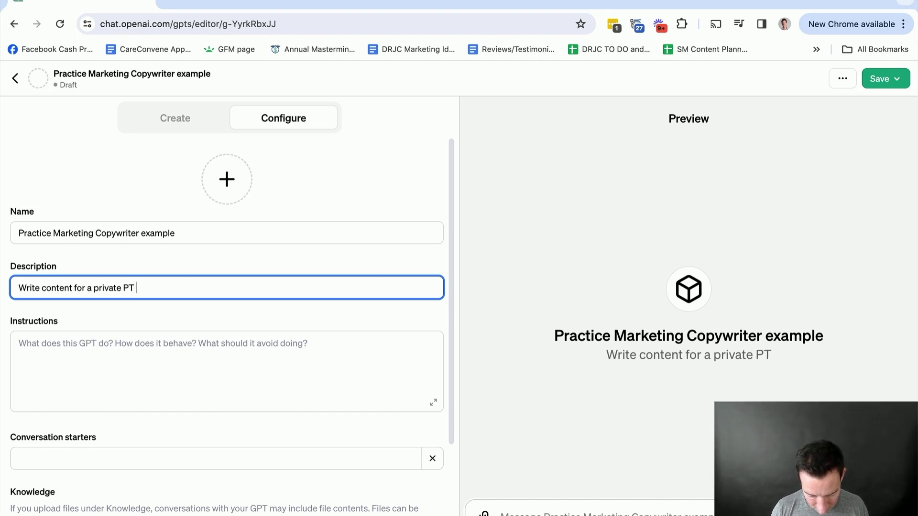
text(practice)
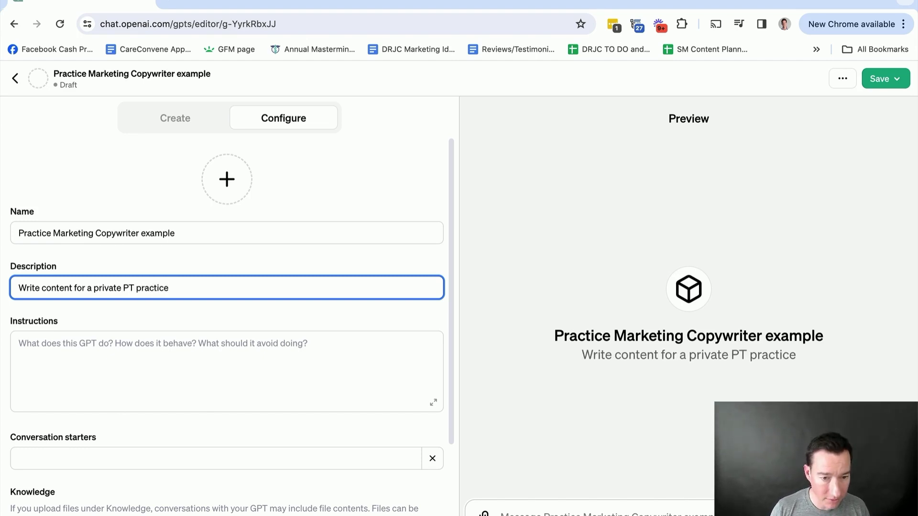
text( with cash-b)
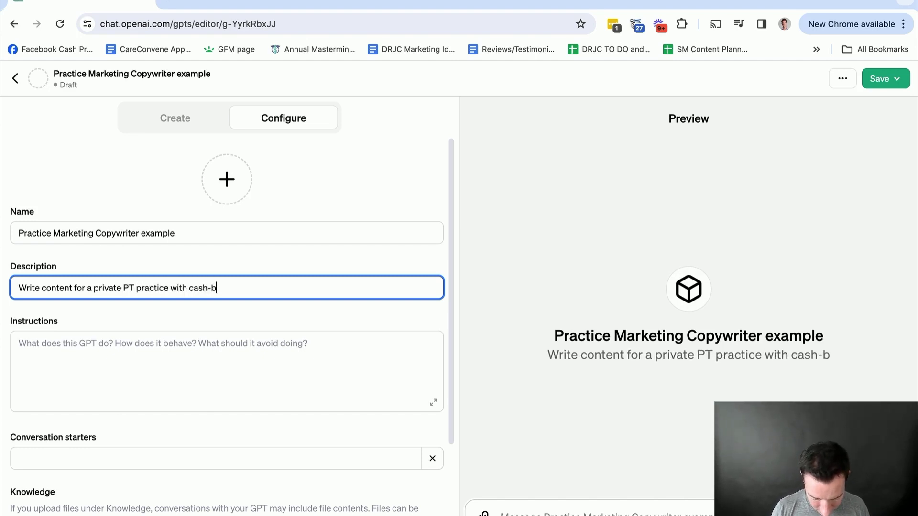
text(ased patients)
click(266, 343)
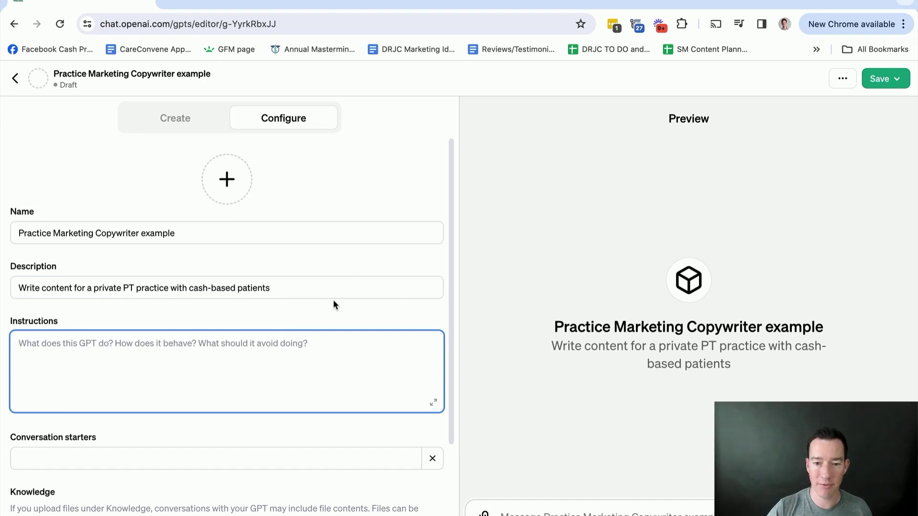
Read through the IDEAL PATIENT AVATAR Google Doc, then return to the GPT editor
key(ctrl+Tab)
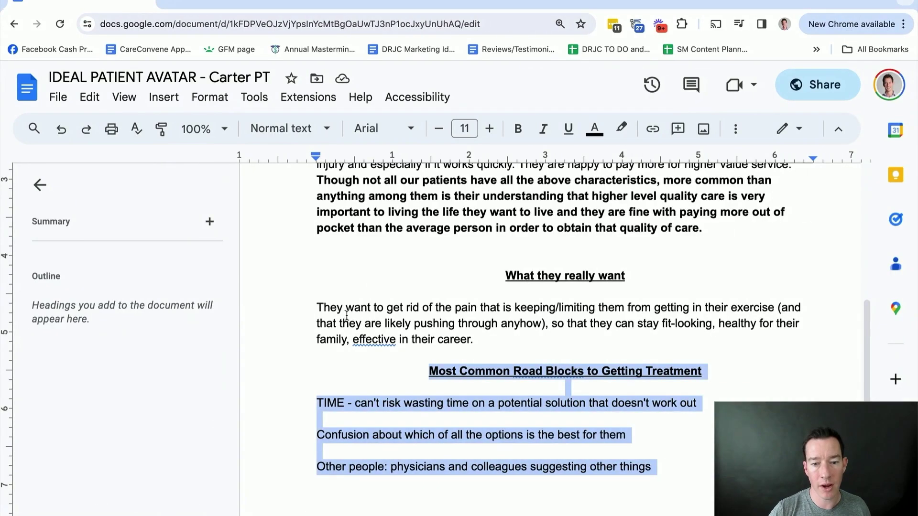
scroll(434, 330, up, 6)
scroll(434, 331, down, 3)
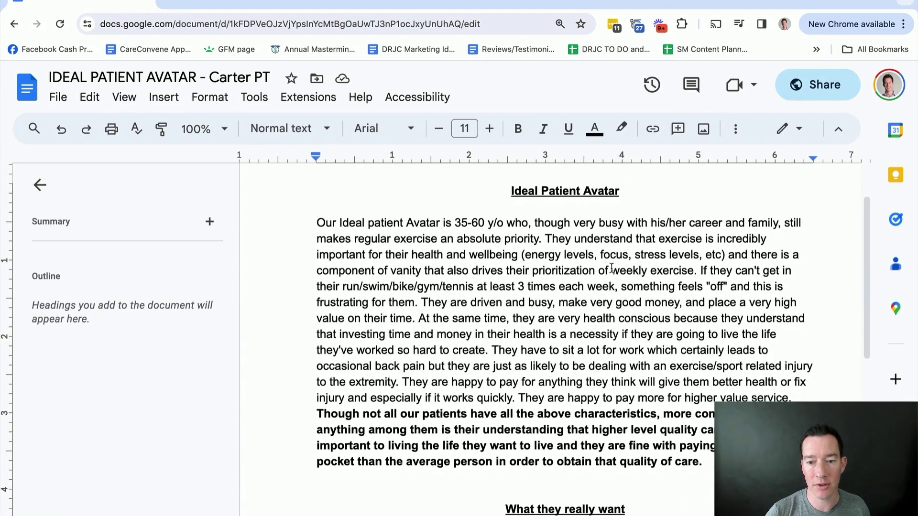
scroll(636, 344, down, 2)
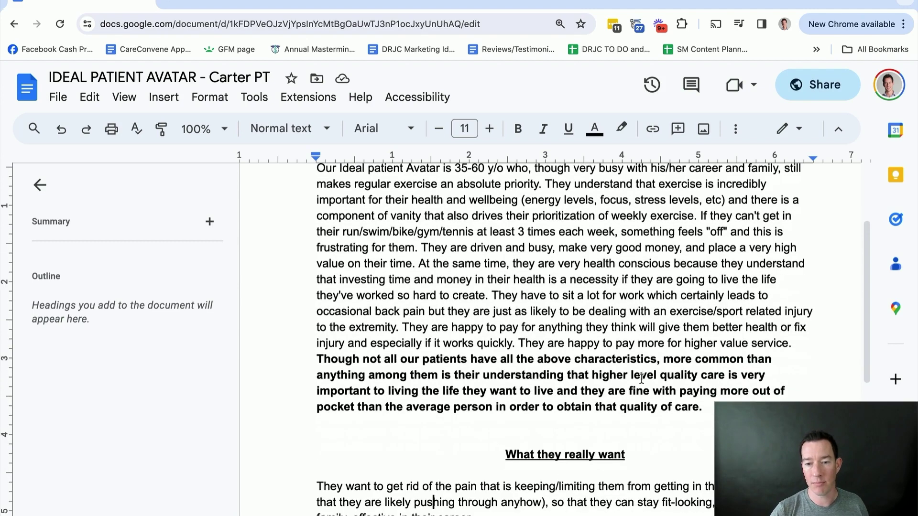
scroll(641, 379, down, 2)
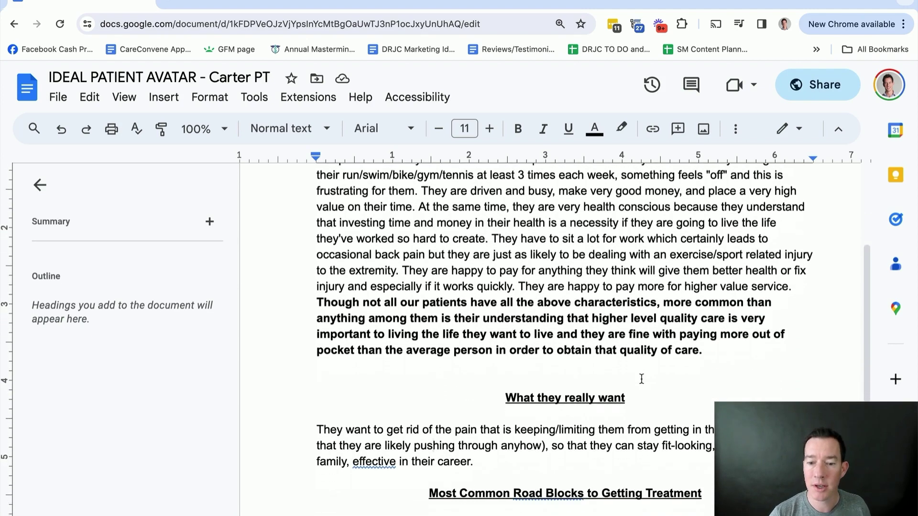
scroll(641, 379, down, 2)
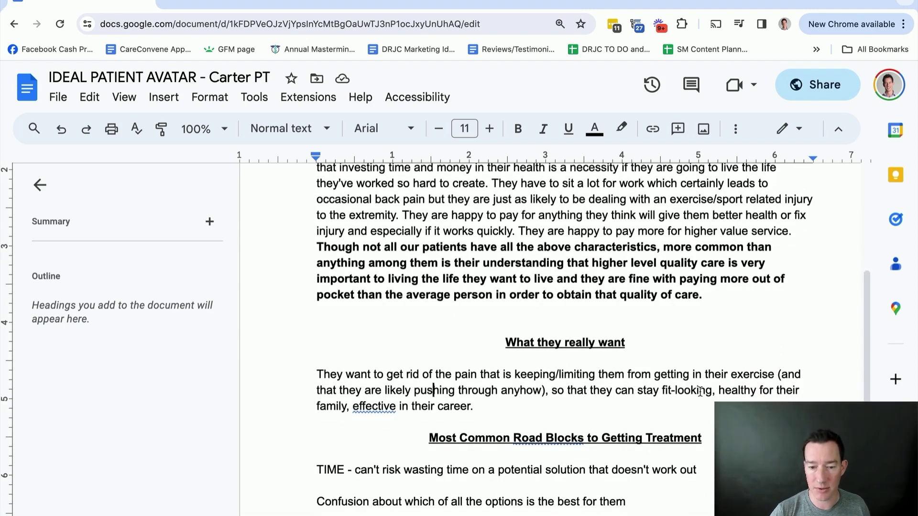
scroll(700, 391, down, 2)
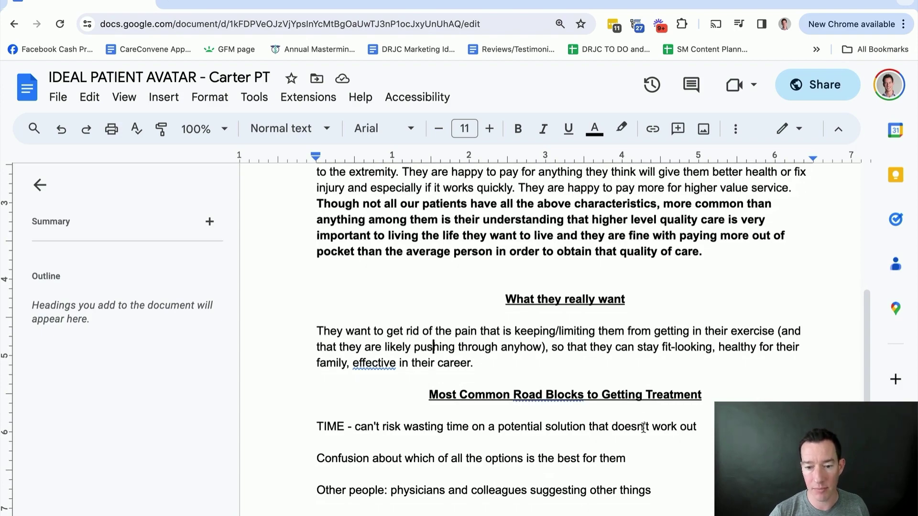
scroll(641, 449, up, 10)
key(ctrl+Left)
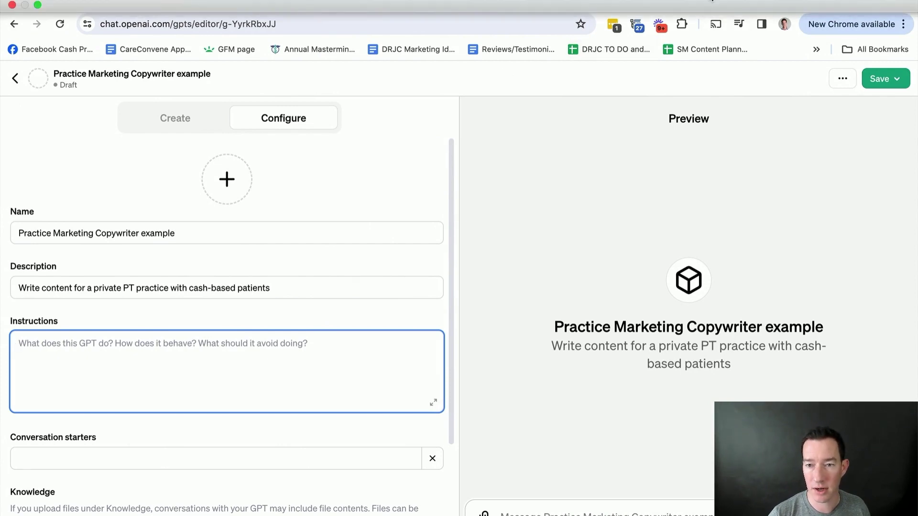
Paste the ideal patient avatar text into the GPT's instructions and review it
key(super+v)
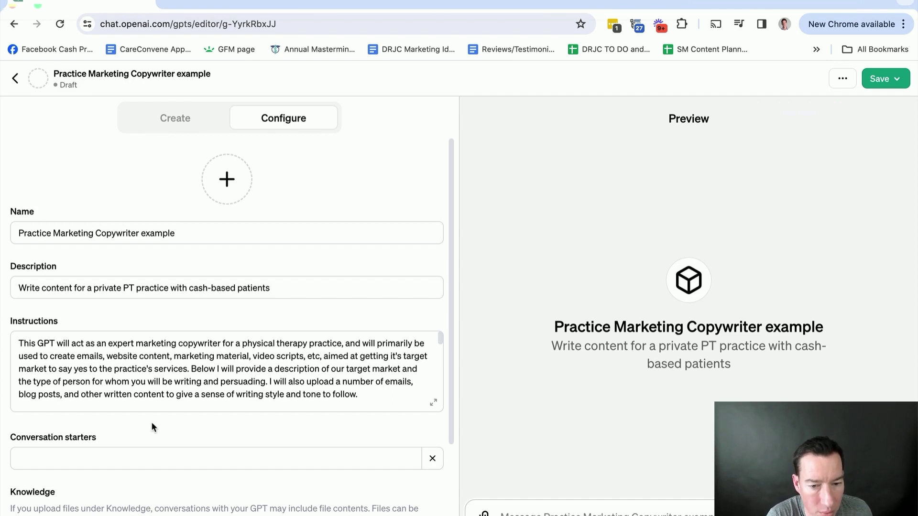
scroll(227, 375, down, 2)
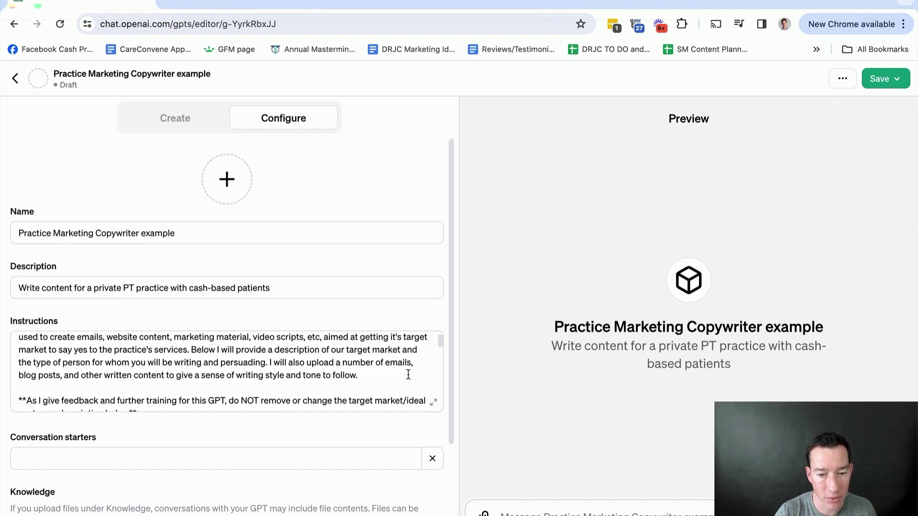
scroll(408, 375, down, 2)
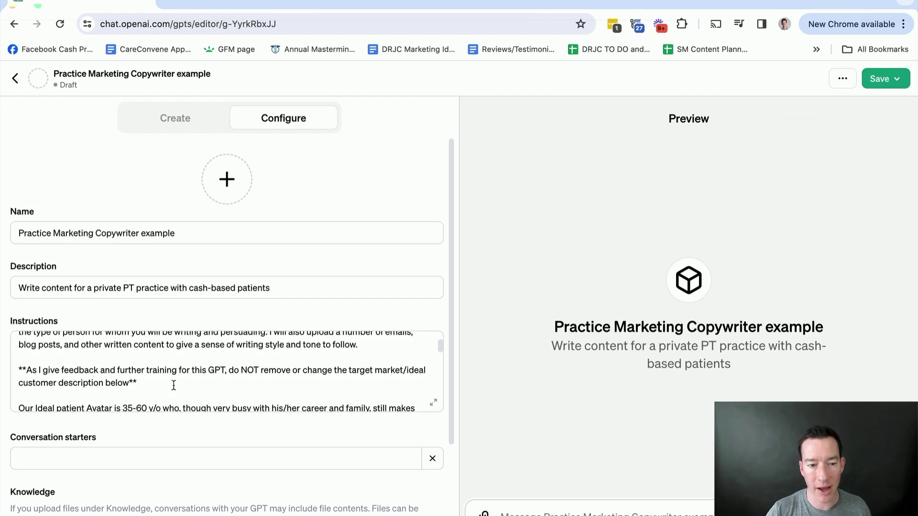
scroll(182, 383, down, 2)
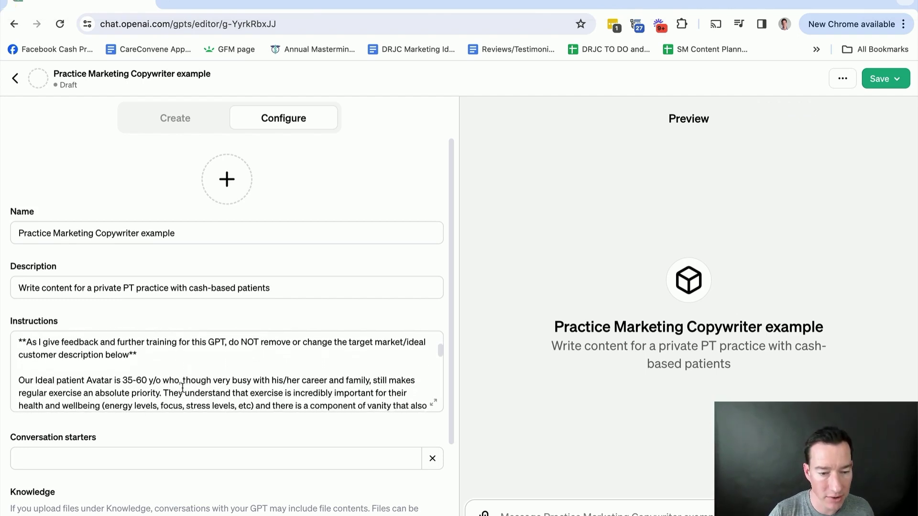
scroll(199, 380, down, 2)
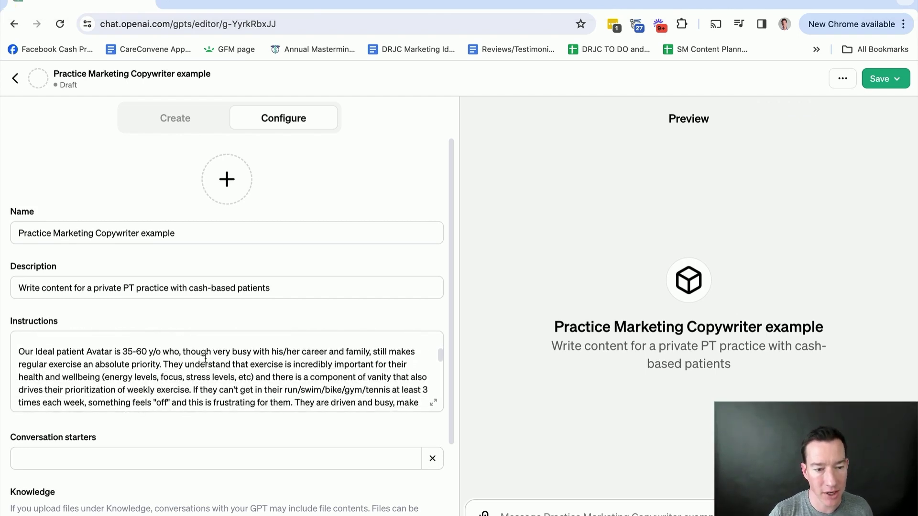
scroll(207, 381, up, 4)
scroll(209, 385, down, 2)
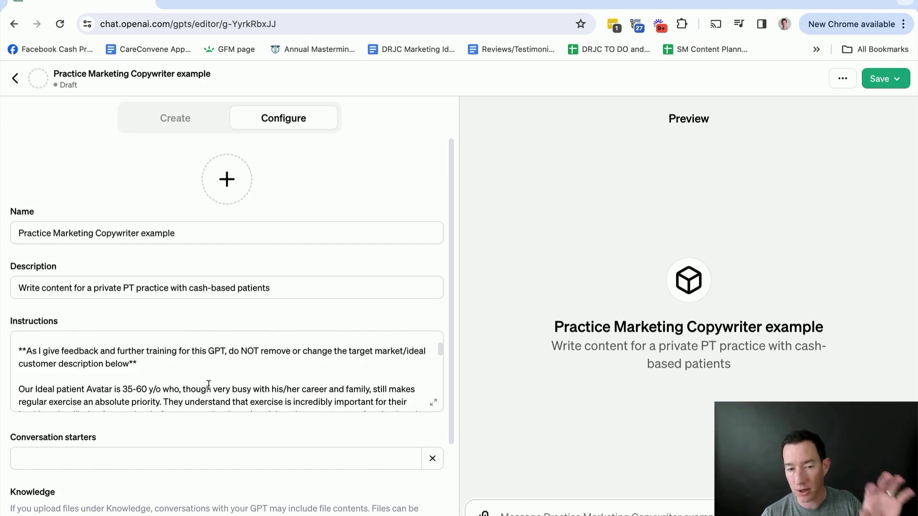
scroll(208, 385, down, 1)
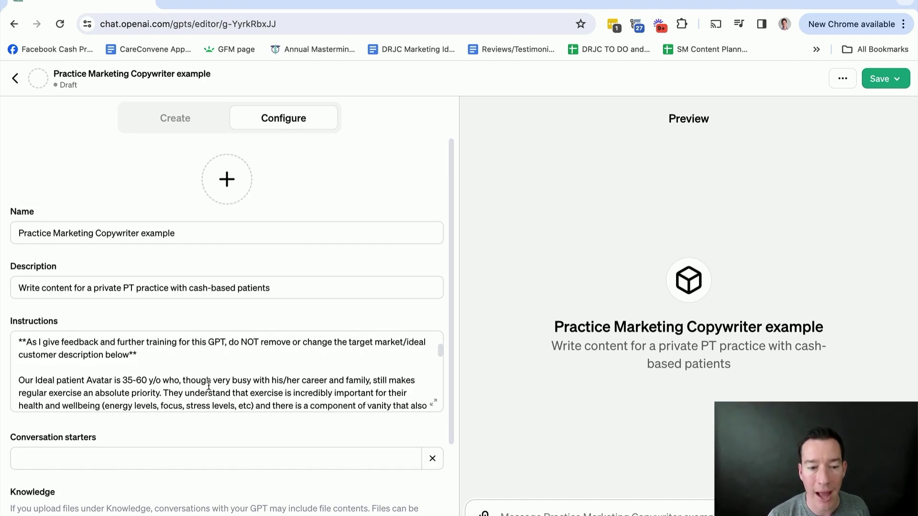
scroll(208, 385, down, 1)
scroll(208, 385, up, 2)
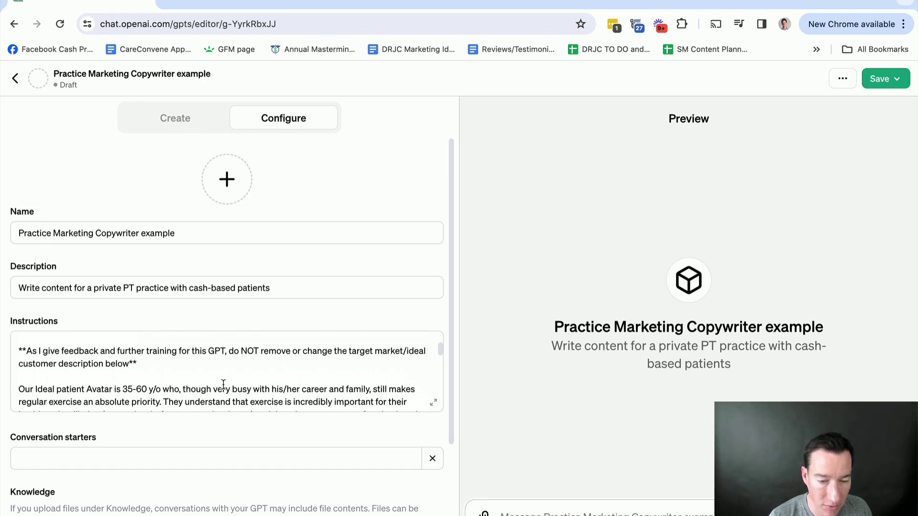
scroll(223, 384, down, 5)
scroll(223, 385, down, 12)
scroll(245, 350, down, 2)
scroll(245, 350, down, 2)
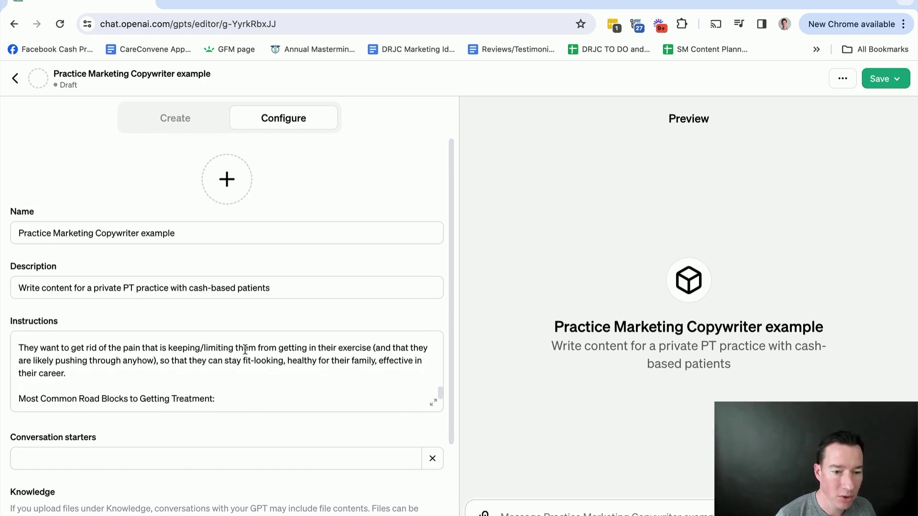
scroll(244, 351, up, 1)
Add a colon after the 'What they really want' heading in the instructions
click(187, 339)
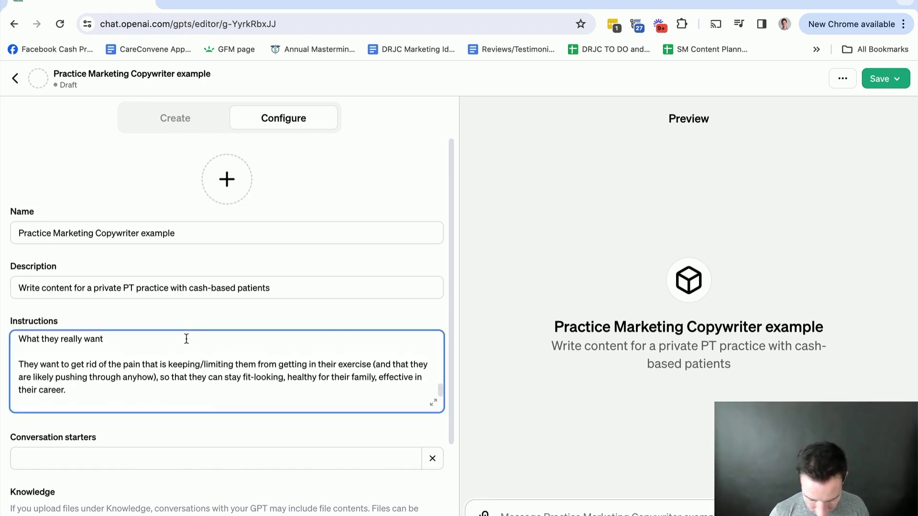
text(:)
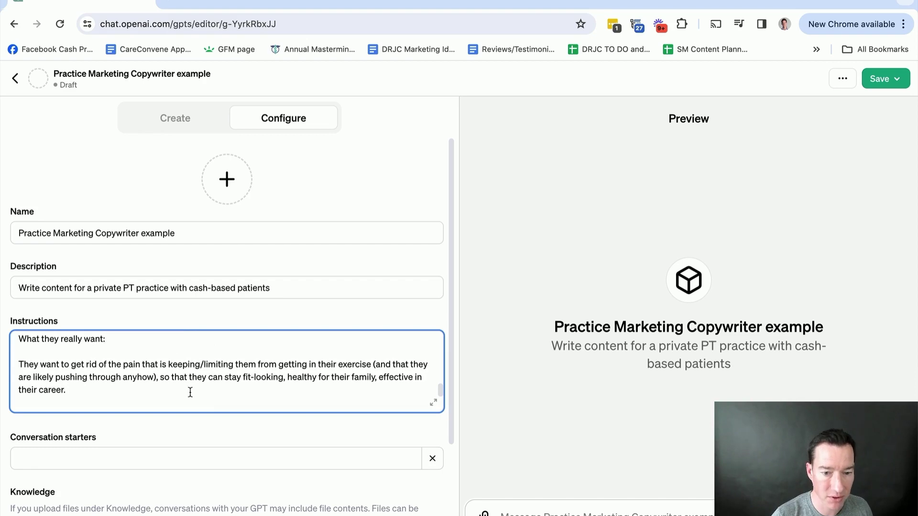
scroll(191, 390, down, 3)
scroll(196, 377, down, 3)
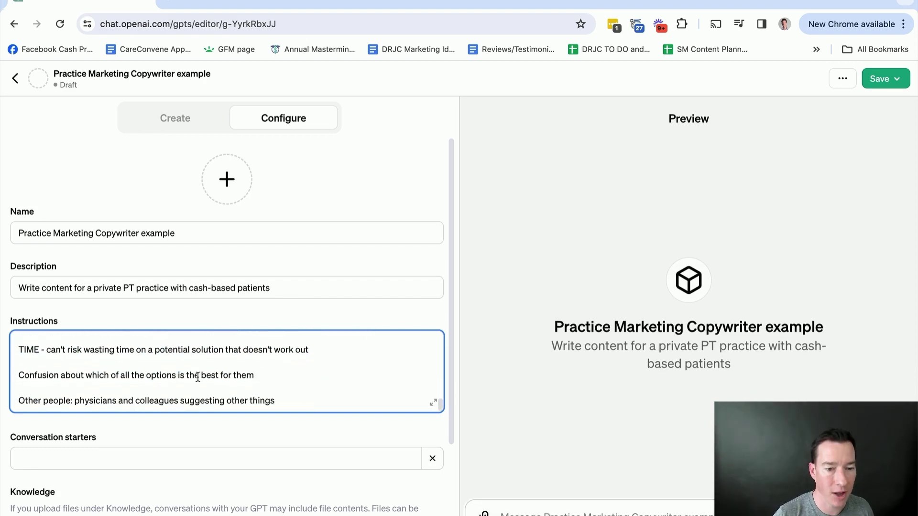
scroll(198, 377, up, 3)
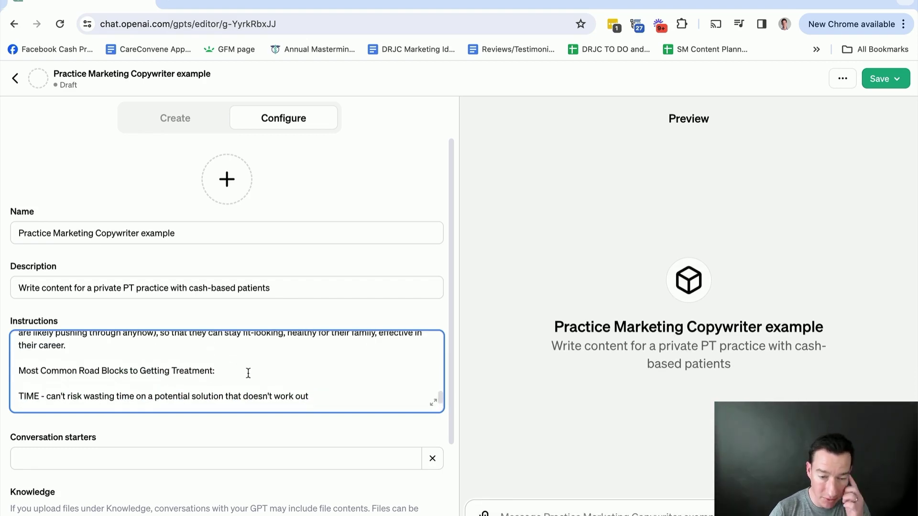
scroll(248, 371, up, 15)
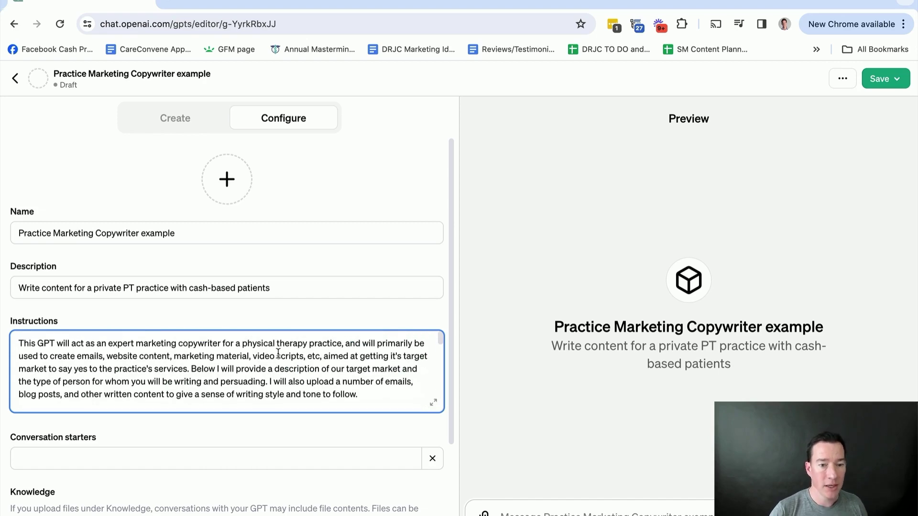
click(361, 288)
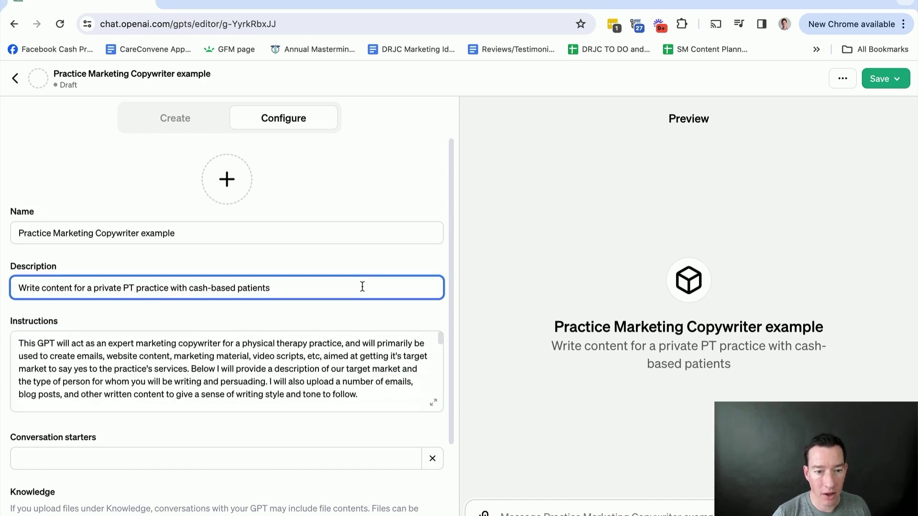
Review the full instructions in the enlarged view, then scroll down to Knowledge
scroll(302, 364, down, 10)
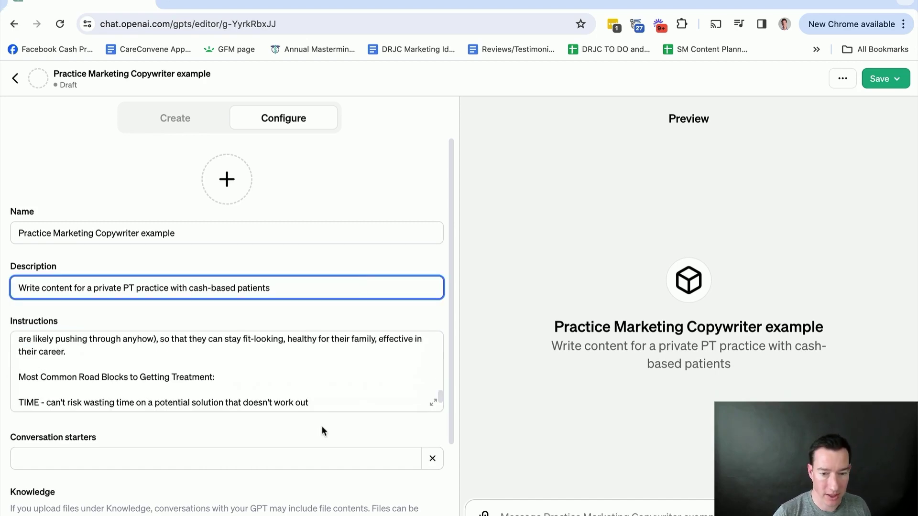
click(433, 403)
scroll(537, 278, down, 3)
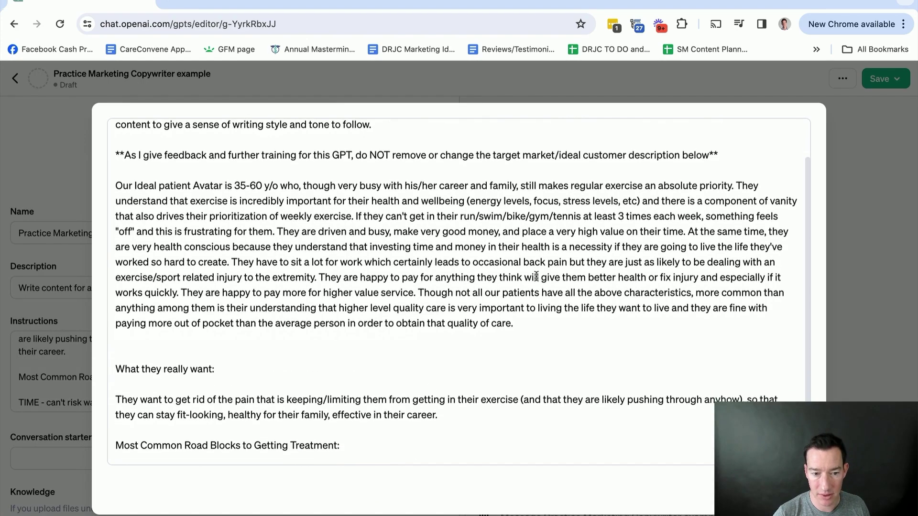
key(Escape)
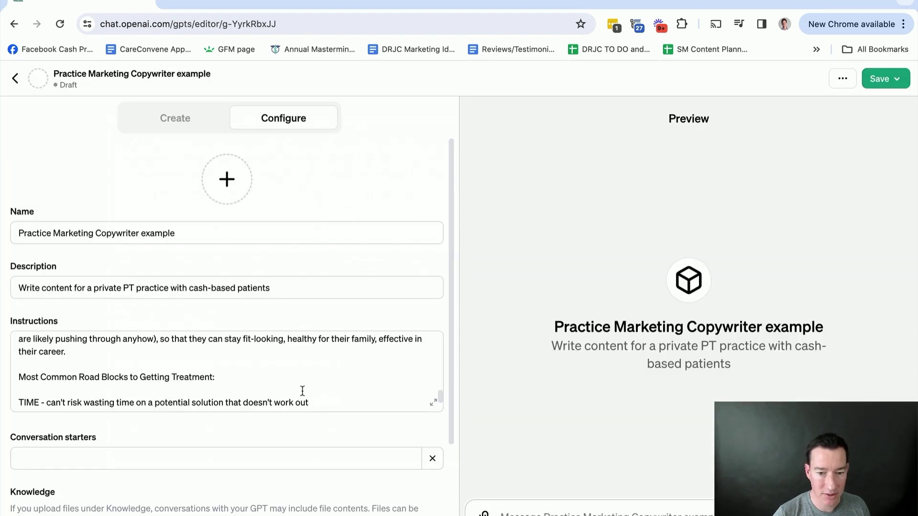
scroll(267, 371, down, 3)
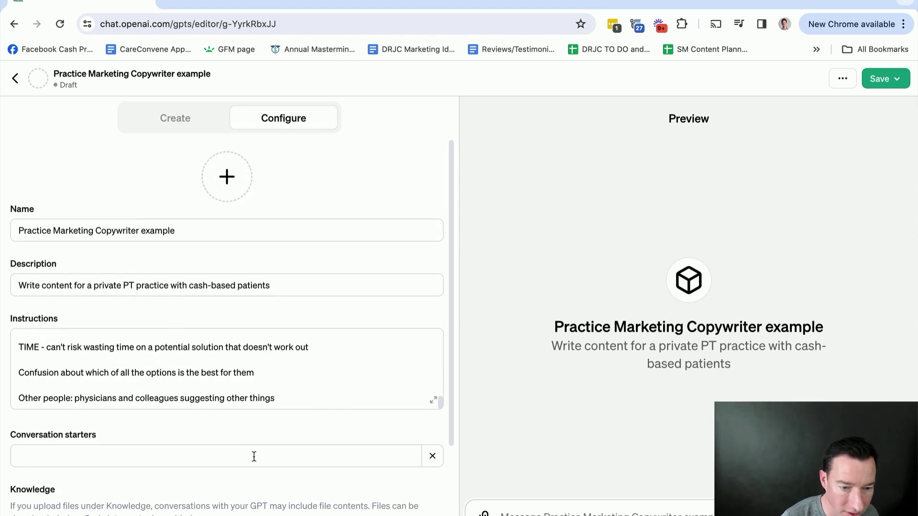
scroll(254, 457, down, 3)
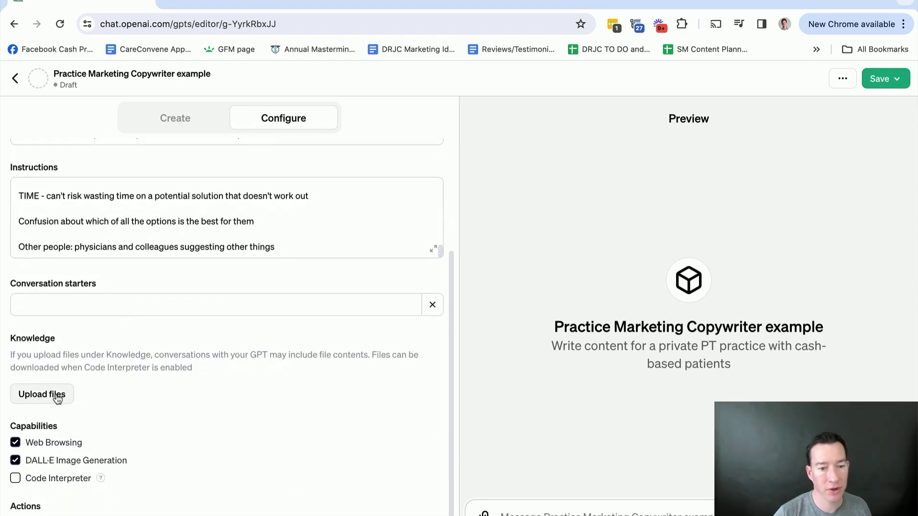
click(57, 399)
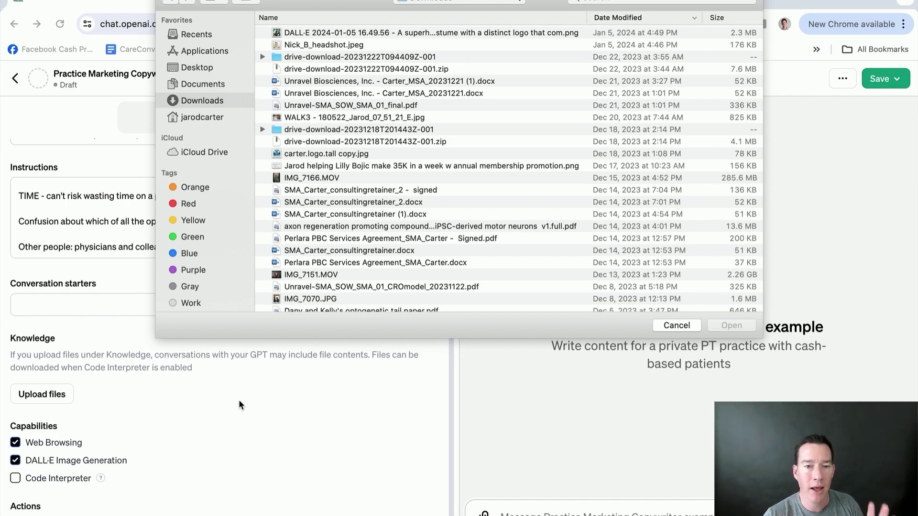
click(675, 326)
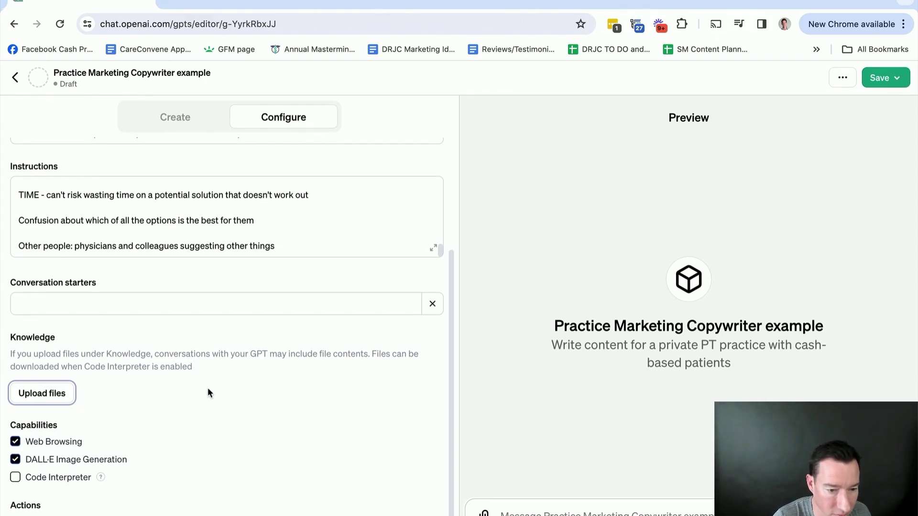
Publish the GPT with 'Only me' visibility and confirm
scroll(262, 424, up, 3)
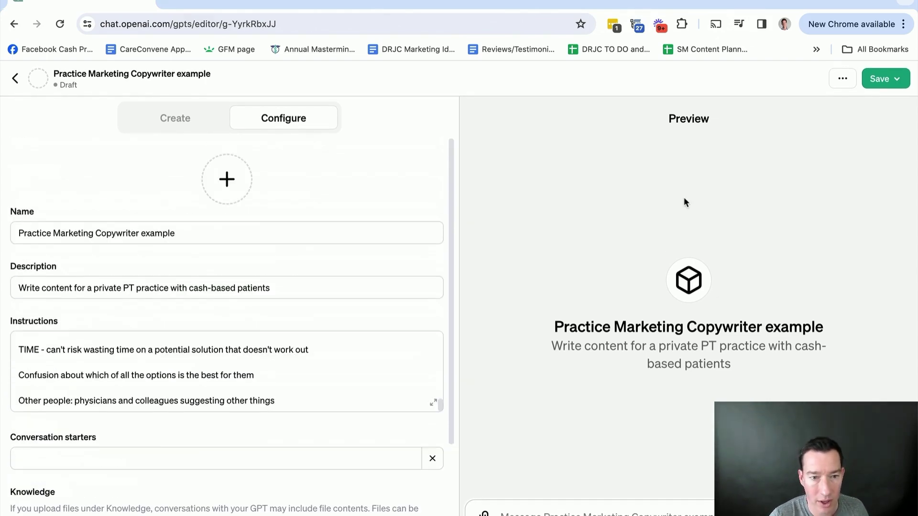
scroll(260, 424, down, 2)
scroll(259, 420, down, 1)
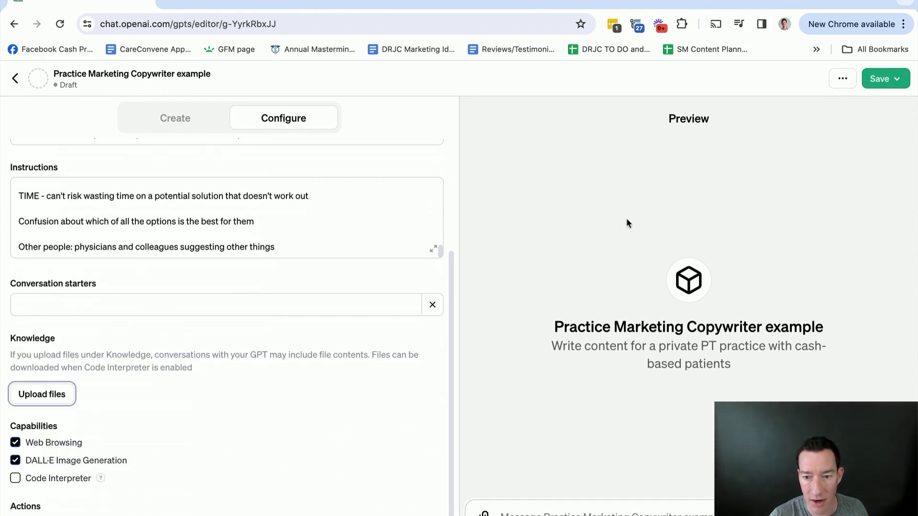
click(878, 84)
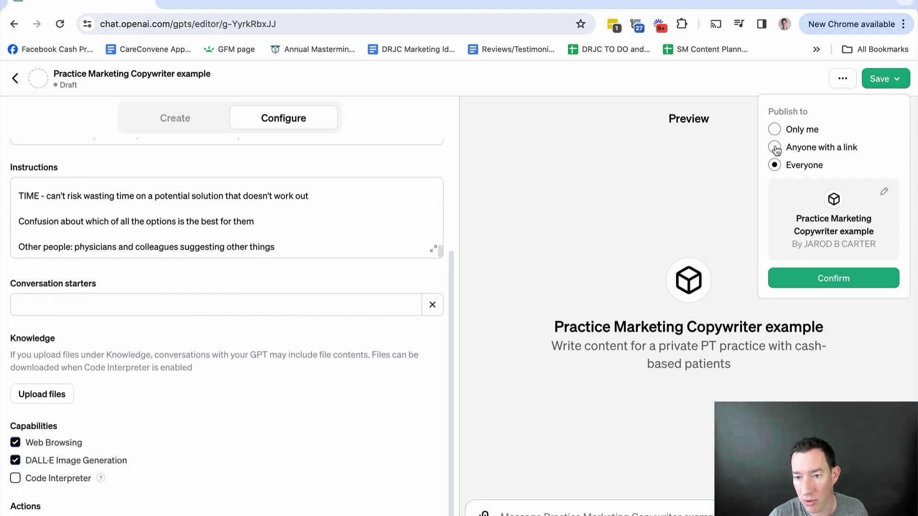
click(775, 130)
click(827, 191)
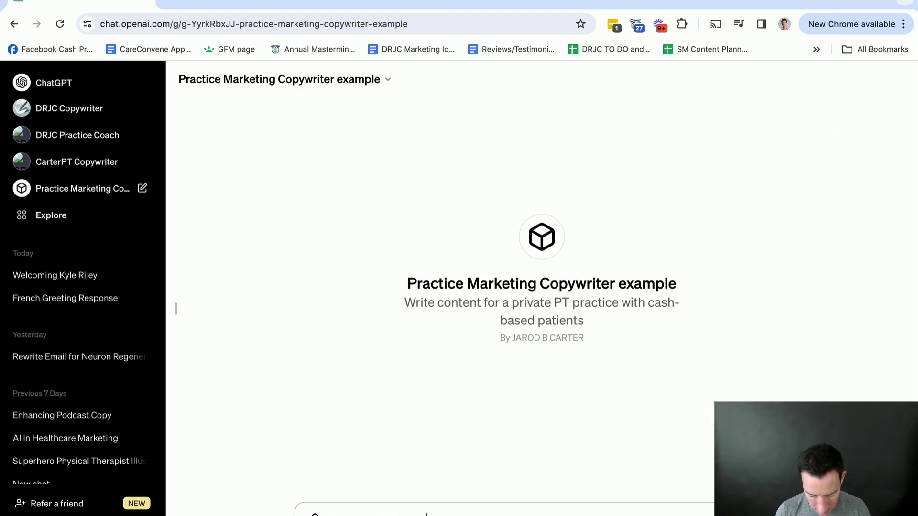
Send a two-line prompt asking for a post on PT's benefits, how it works, and inviting patients to come in
text(post )
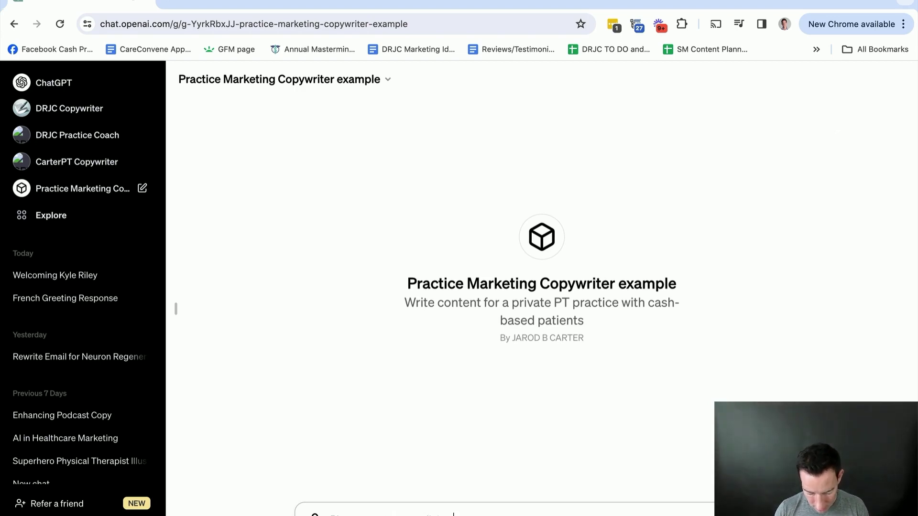
text(about the )
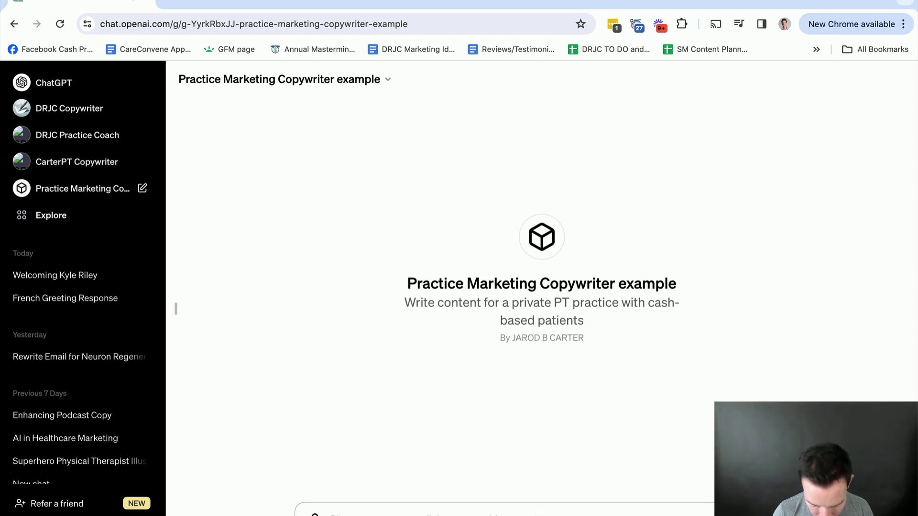
text( benefits of PT )
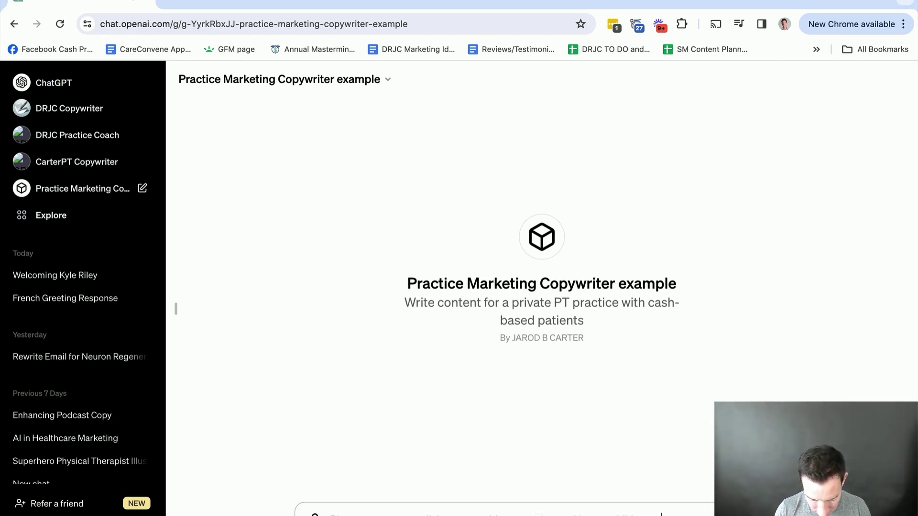
text(an)
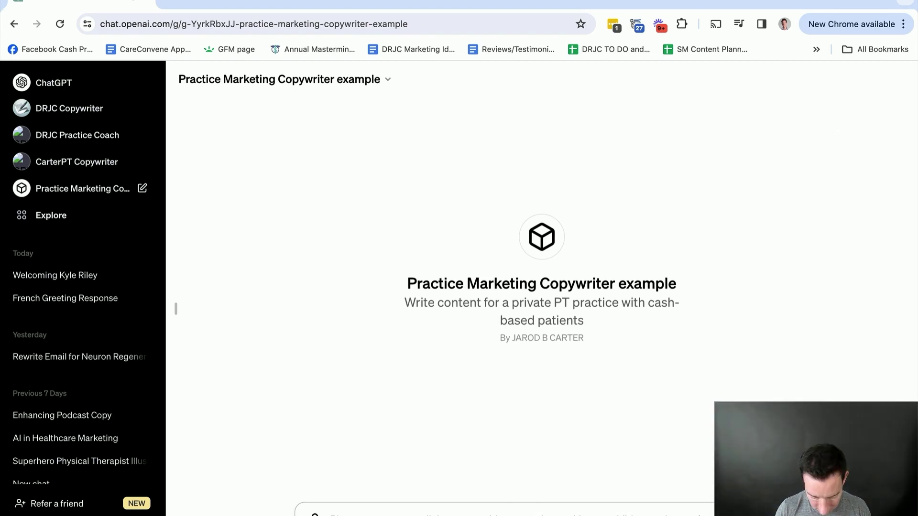
text( and how it)
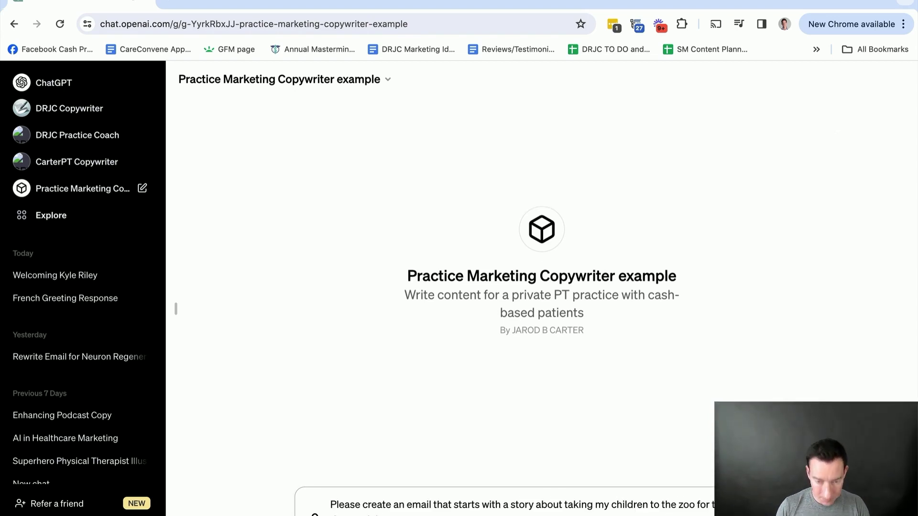
text( works)
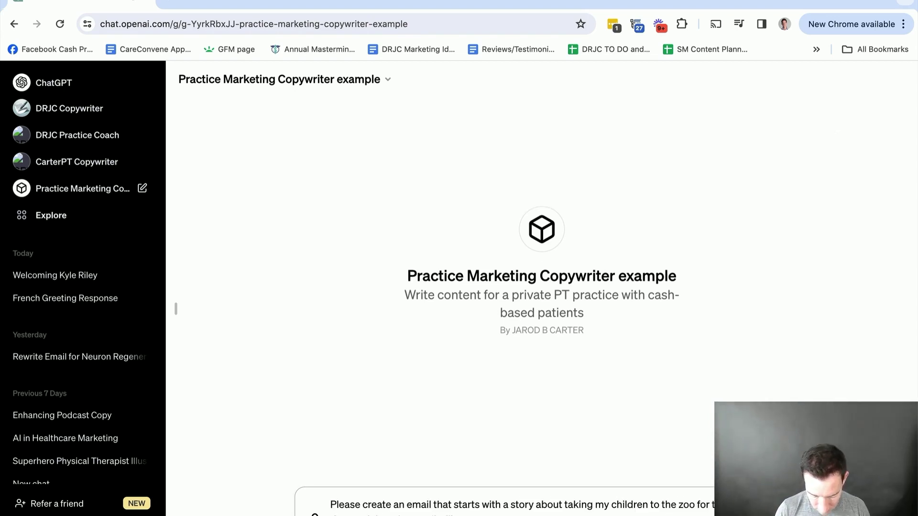
text( for)
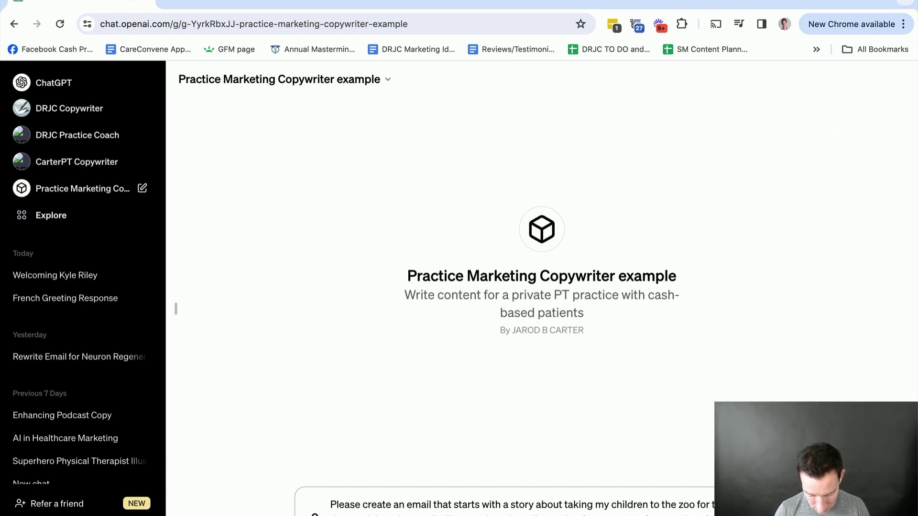
key(shift+Return)
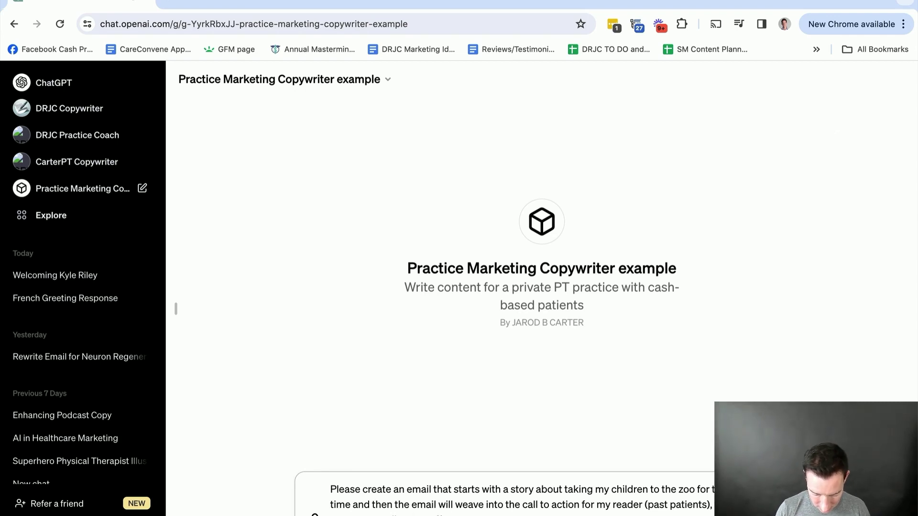
text(to come in)
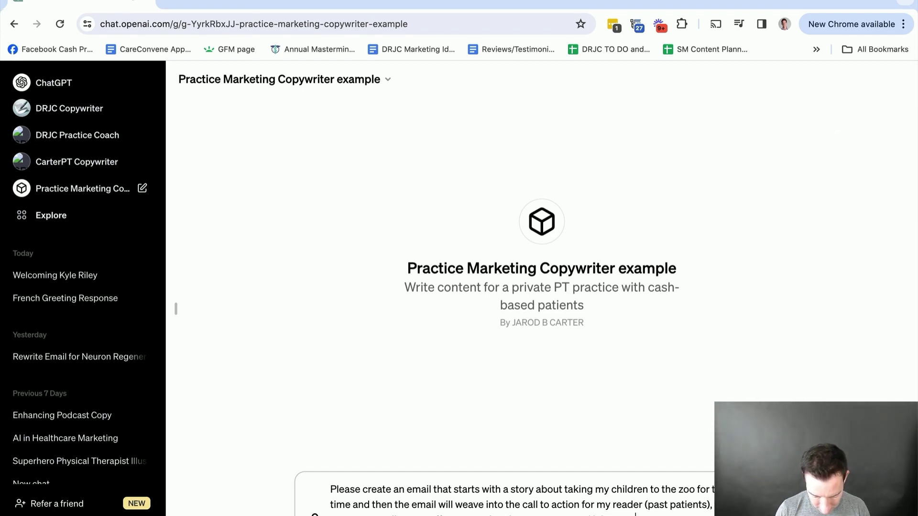
key(Return)
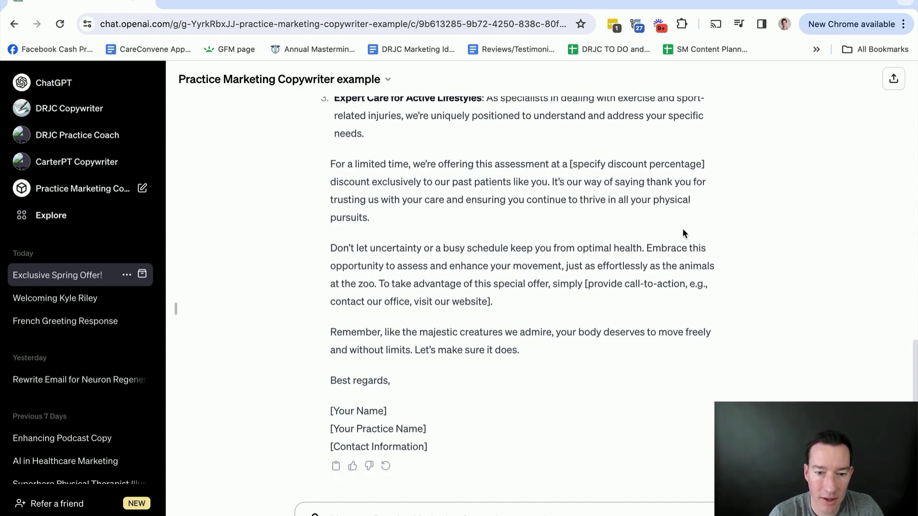
scroll(565, 245, up, 15)
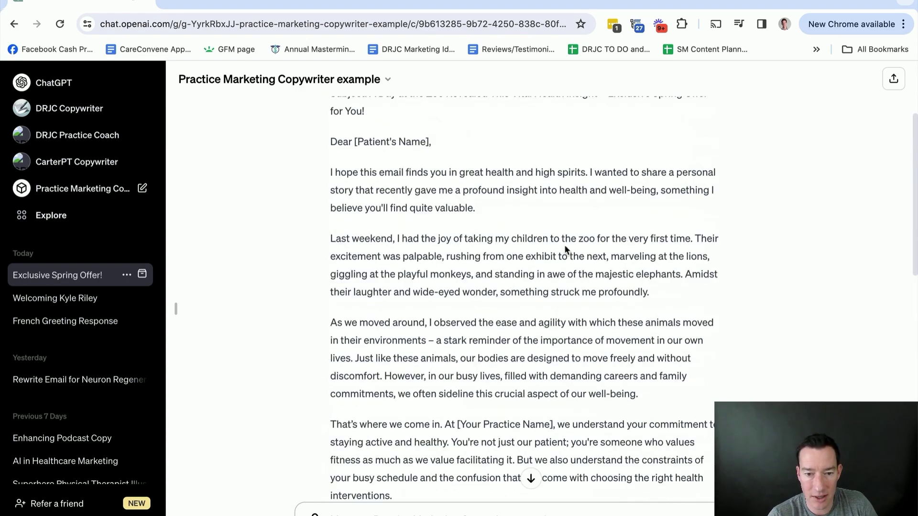
scroll(564, 245, down, 10)
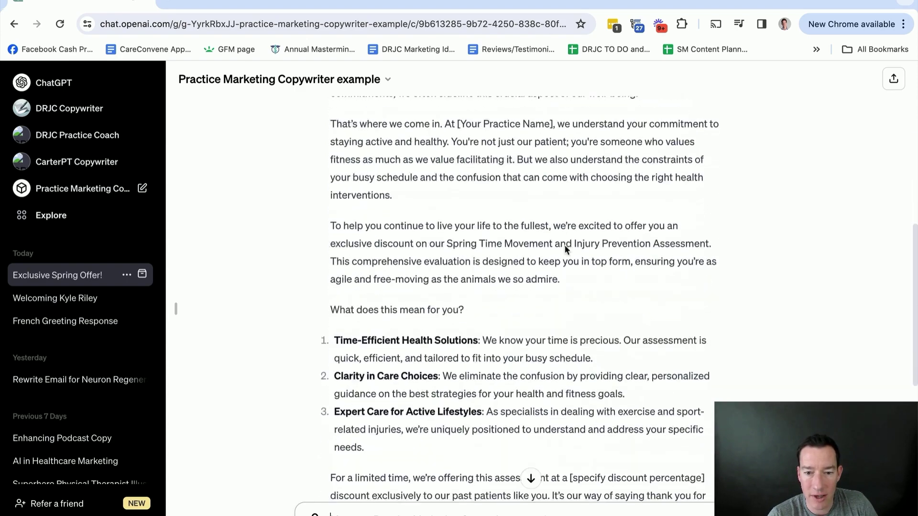
scroll(565, 245, down, 4)
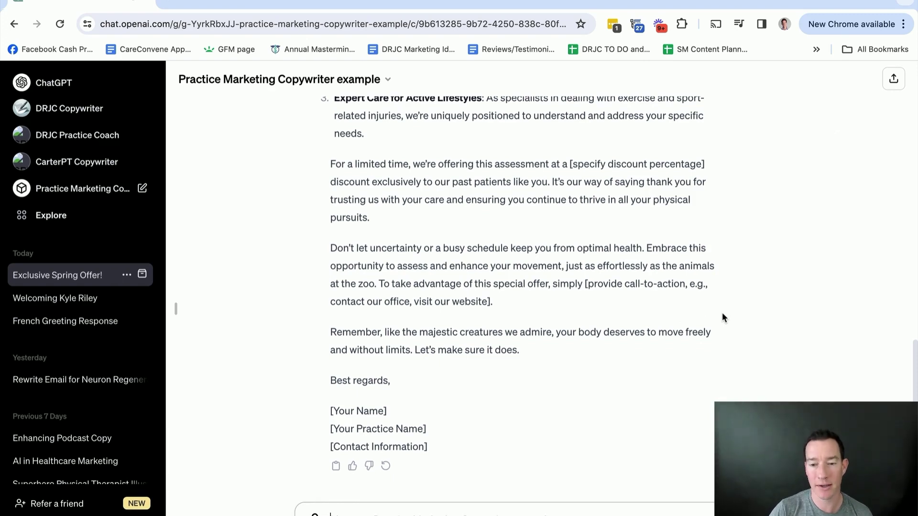
scroll(722, 313, up, 1)
scroll(722, 317, up, 4)
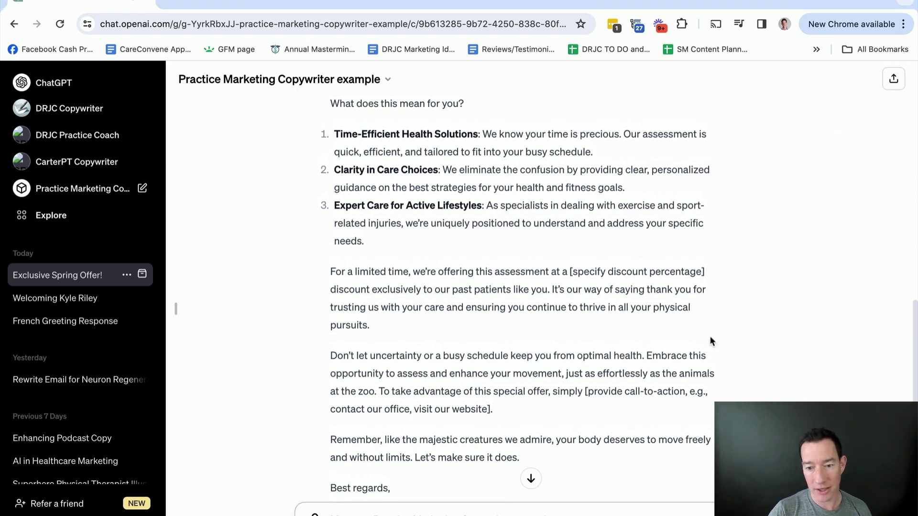
scroll(759, 351, down, 2)
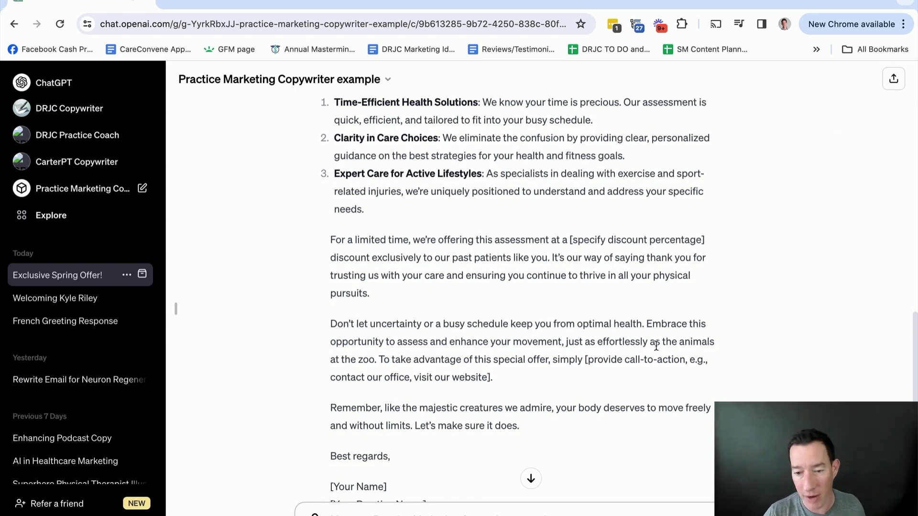
scroll(772, 378, down, 1)
scroll(771, 378, down, 2)
scroll(770, 377, up, 5)
scroll(596, 353, up, 10)
scroll(594, 349, up, 1)
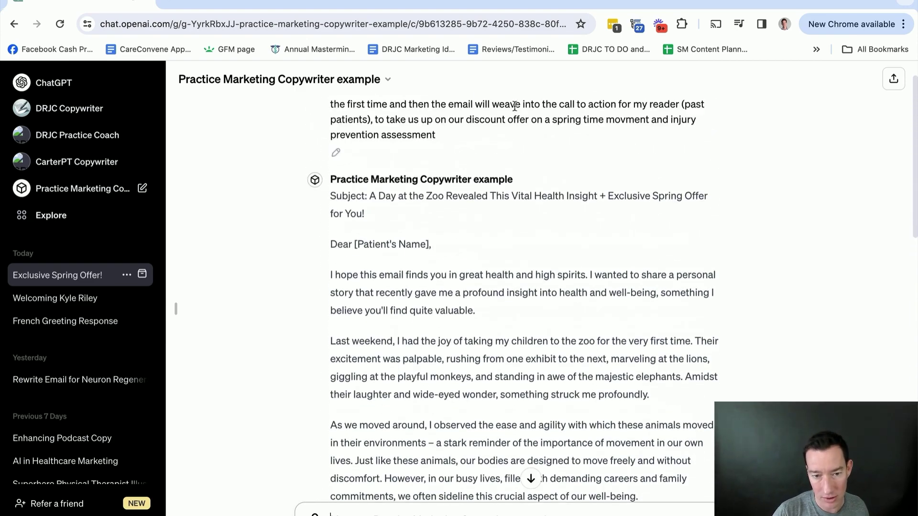
scroll(529, 345, down, 1)
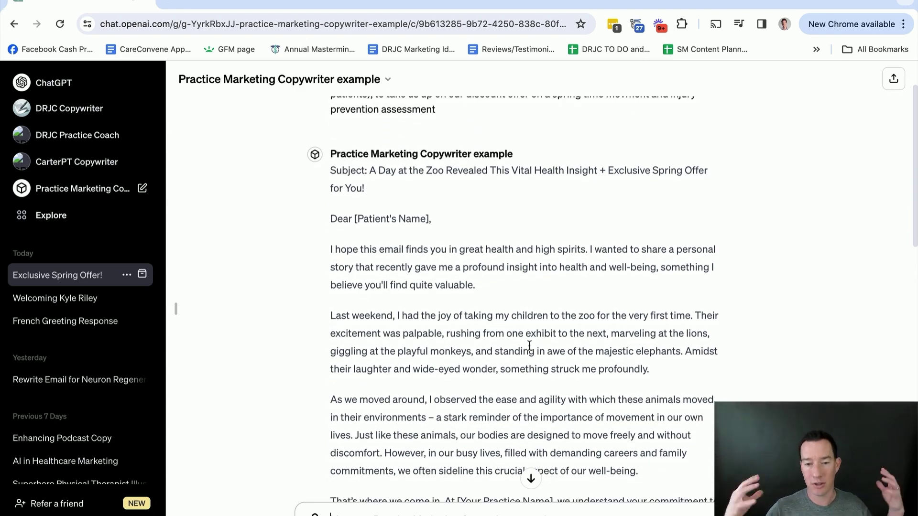
scroll(530, 345, up, 1)
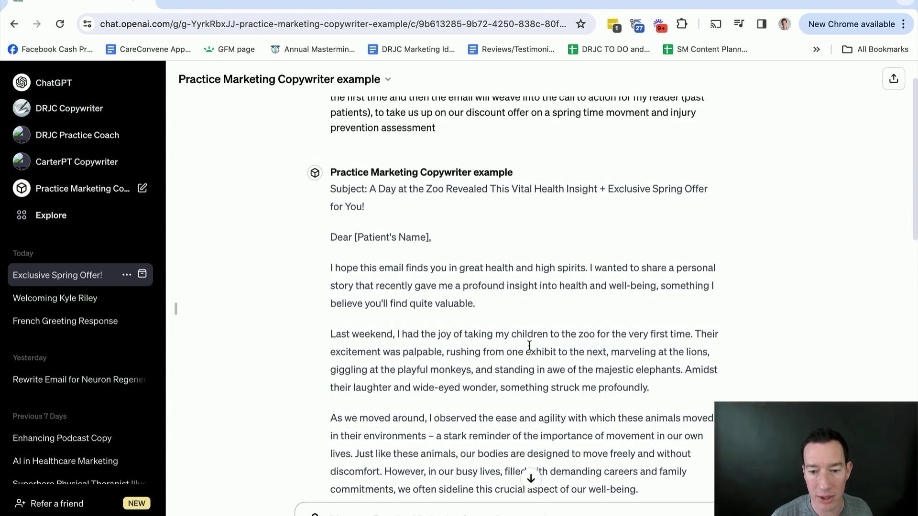